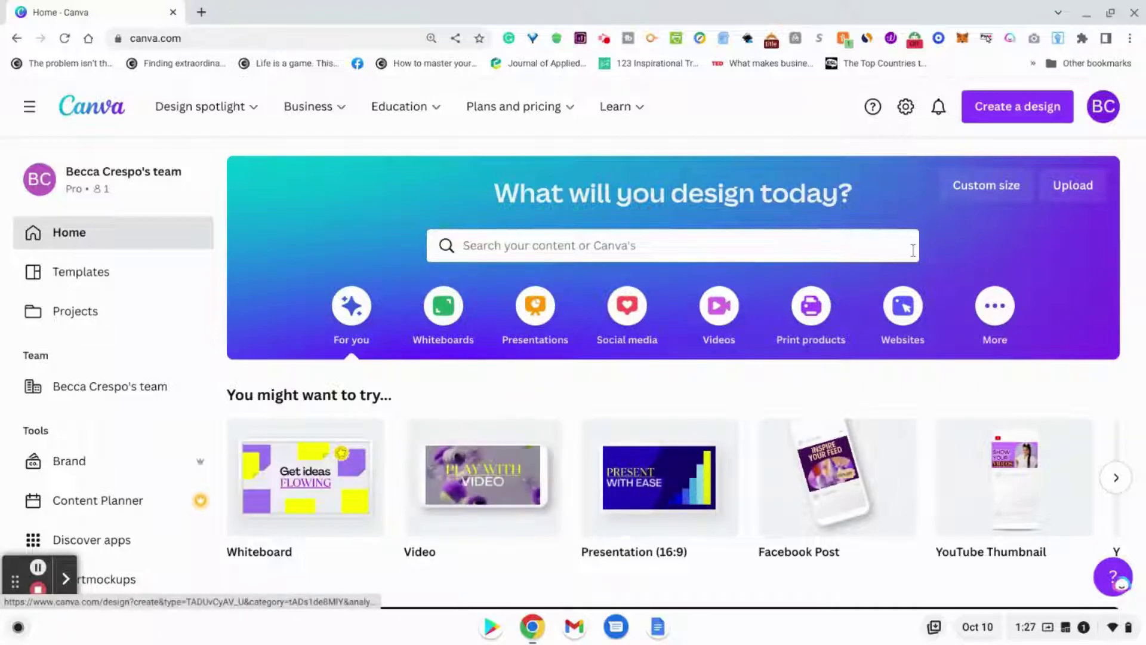
# - Create a blank video design from the 'vid' search, giving a single 5-second page
pyautogui.click(1004, 117)
pyautogui.write('vid')
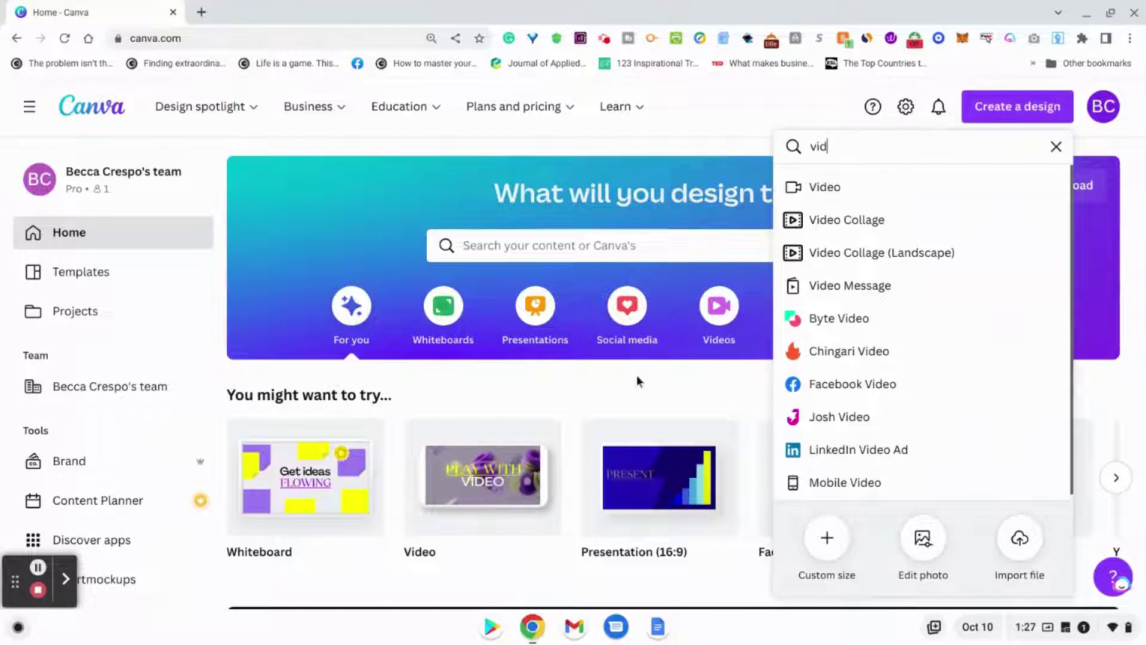
pyautogui.click(502, 477)
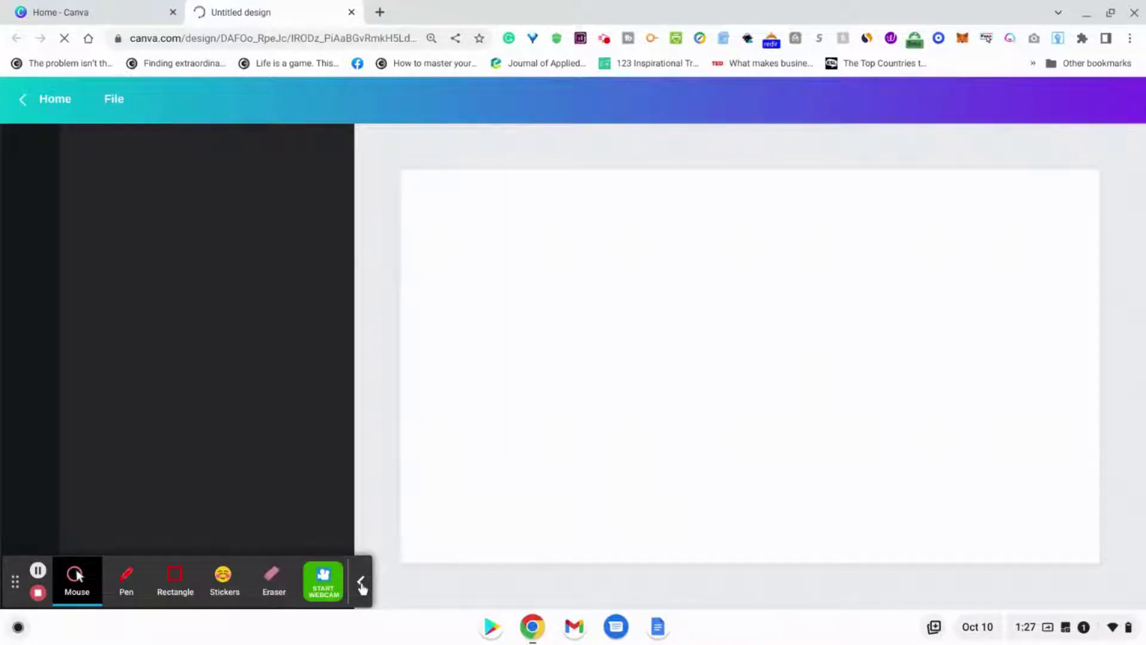
pyautogui.click(362, 586)
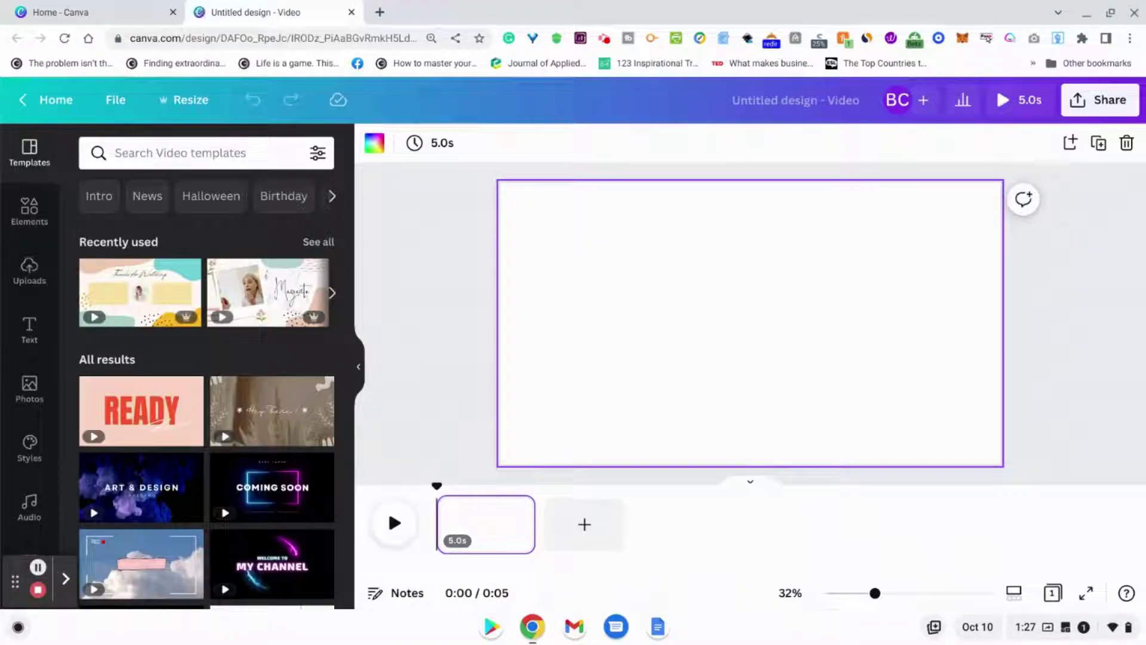
# - Fill the video page with the 2:35 uploaded talking-head clip
pyautogui.click(25, 278)
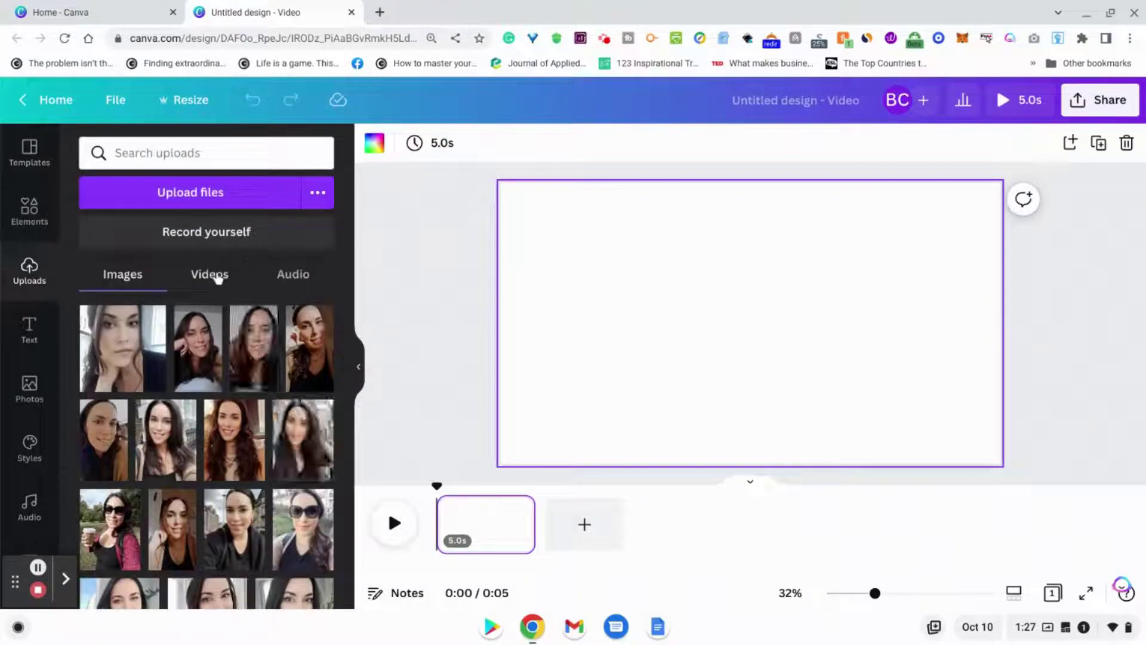
pyautogui.click(218, 278)
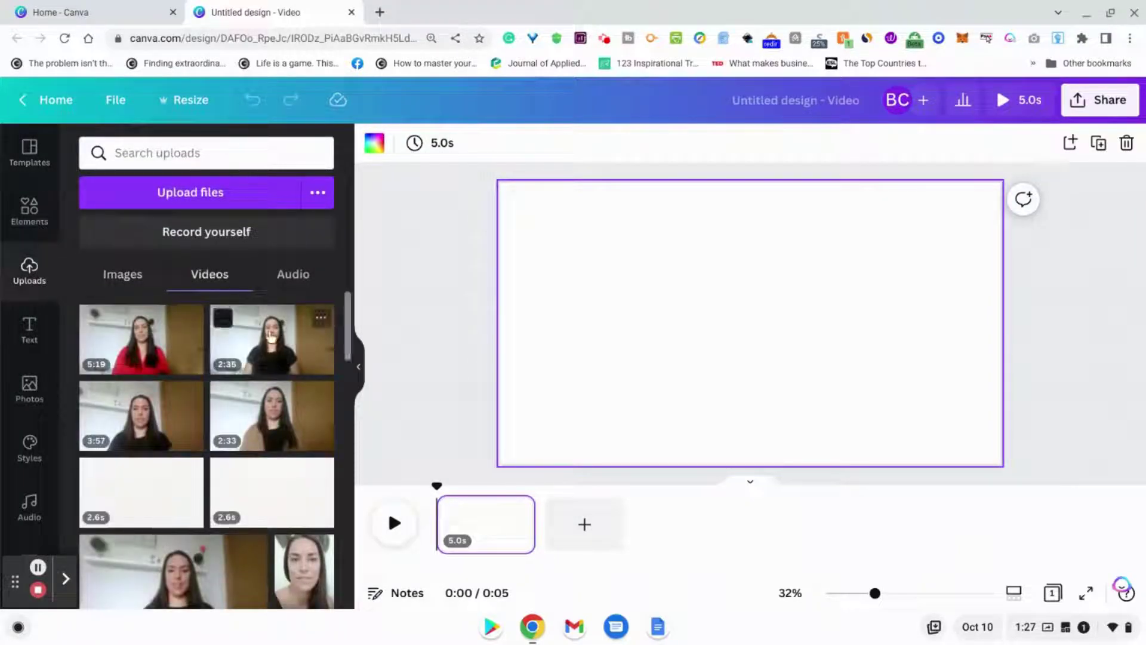
pyautogui.moveTo(277, 332); pyautogui.dragTo(379, 297)
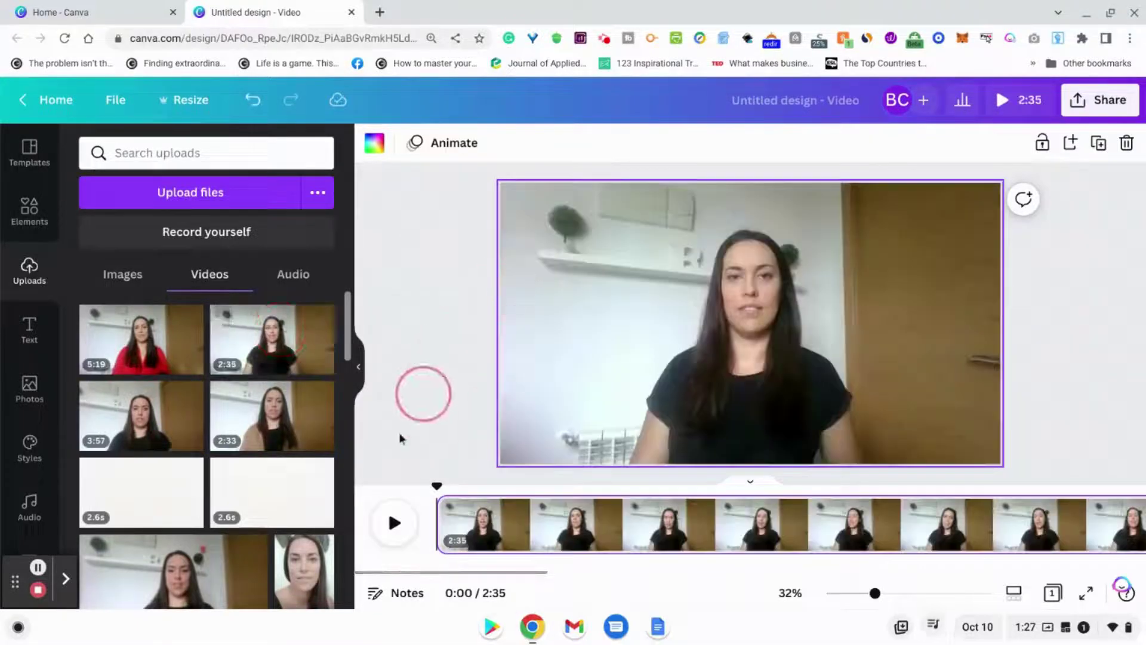
# - Preview the clip and park the playhead at 0:08
pyautogui.click(395, 524)
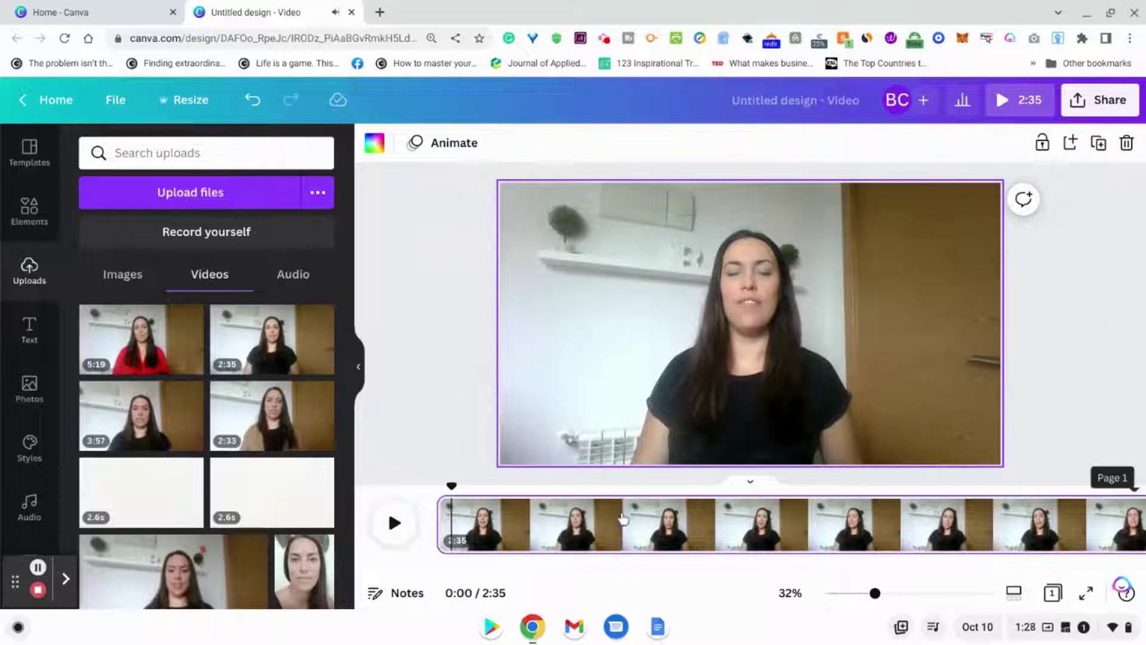
pyautogui.click(620, 520)
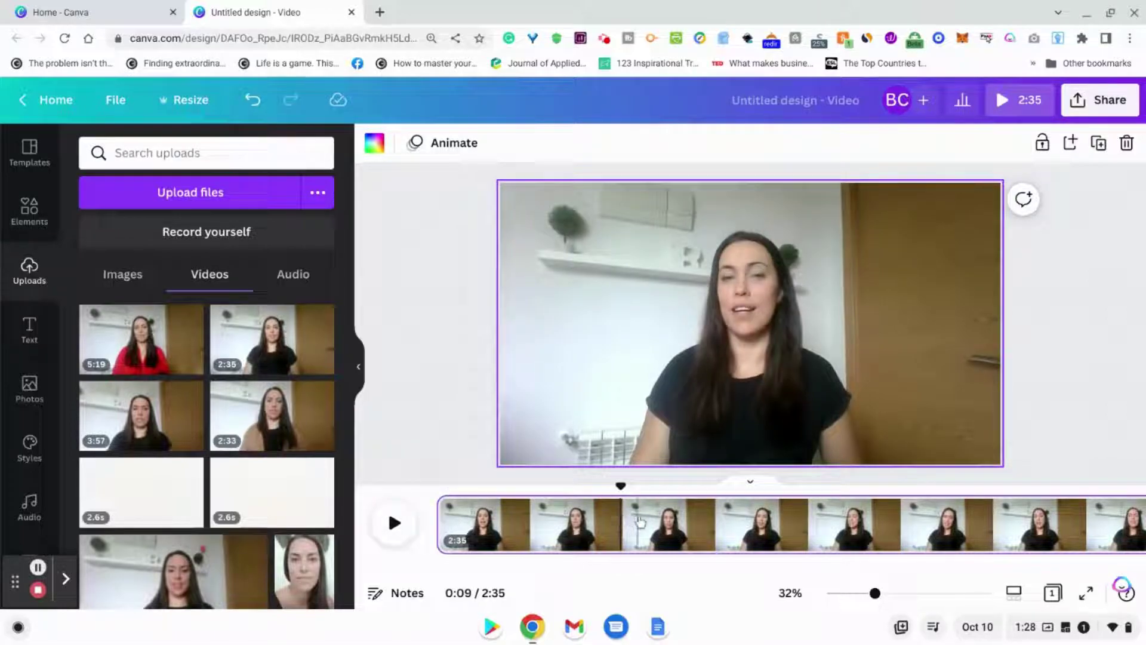
pyautogui.click(641, 523)
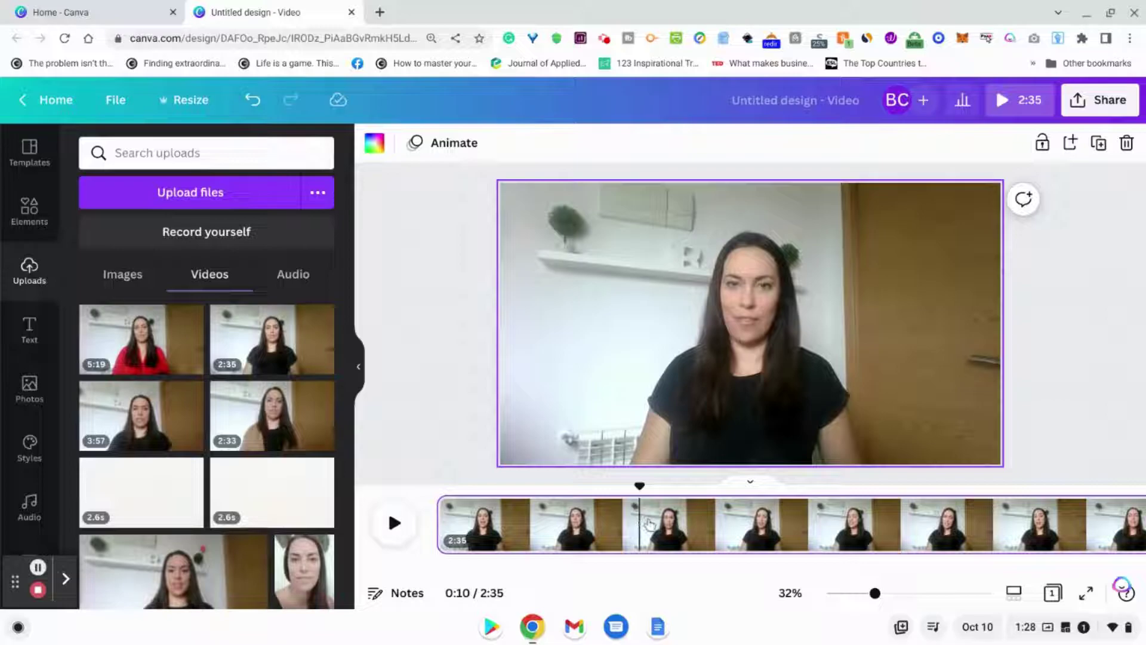
pyautogui.click(650, 523)
pyautogui.click(670, 524)
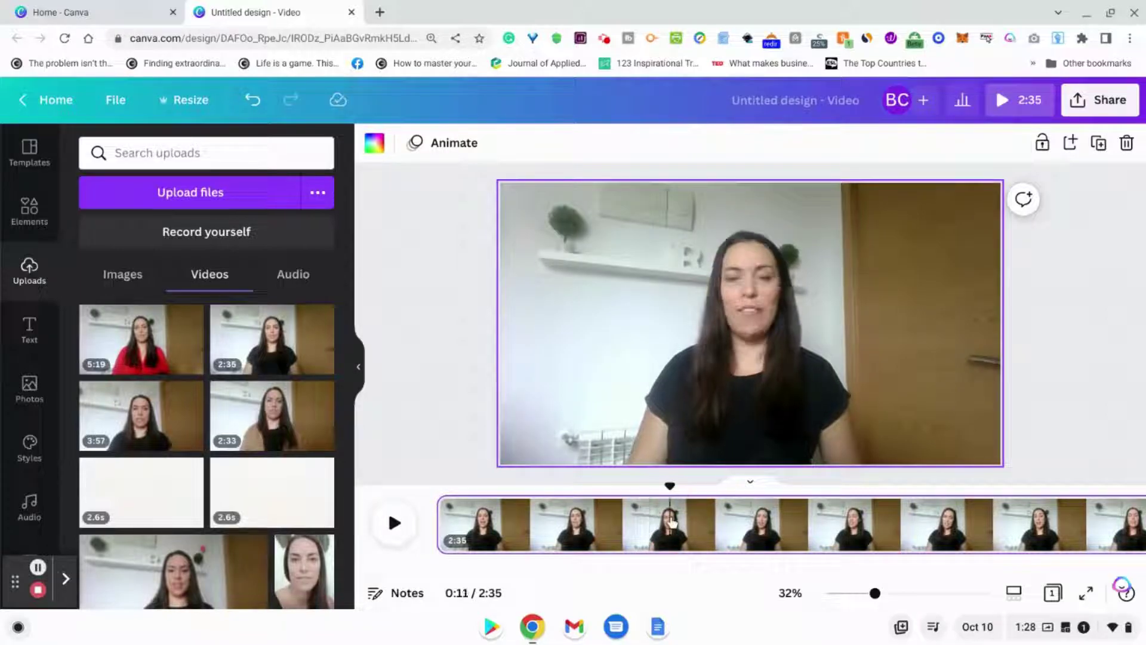
pyautogui.click(688, 523)
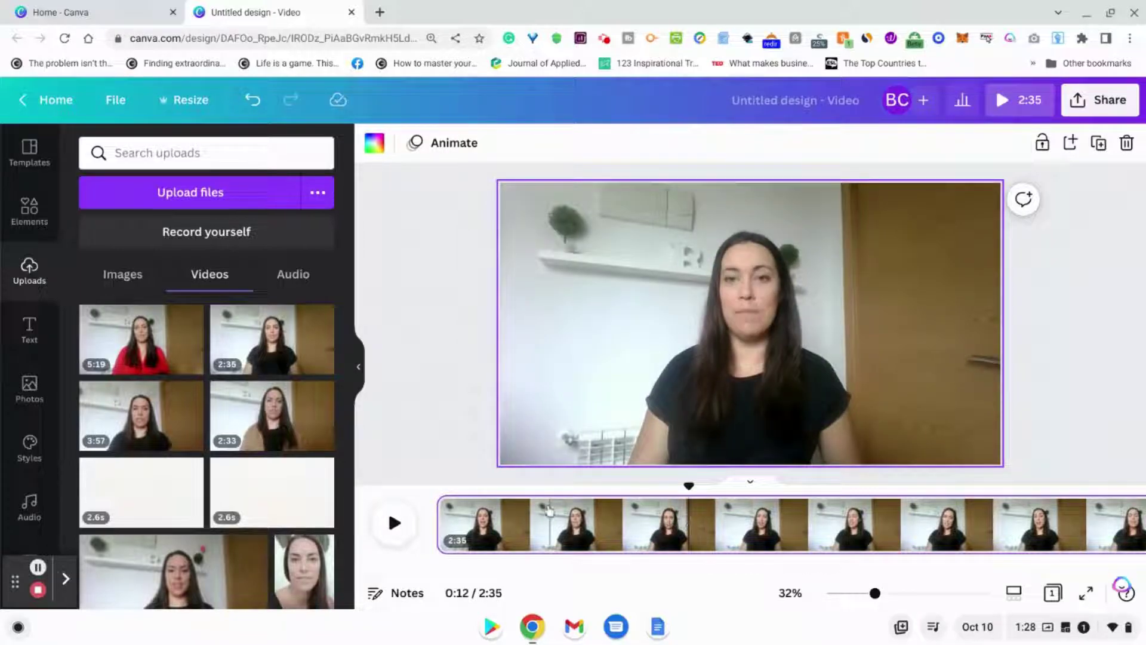
pyautogui.click(612, 521)
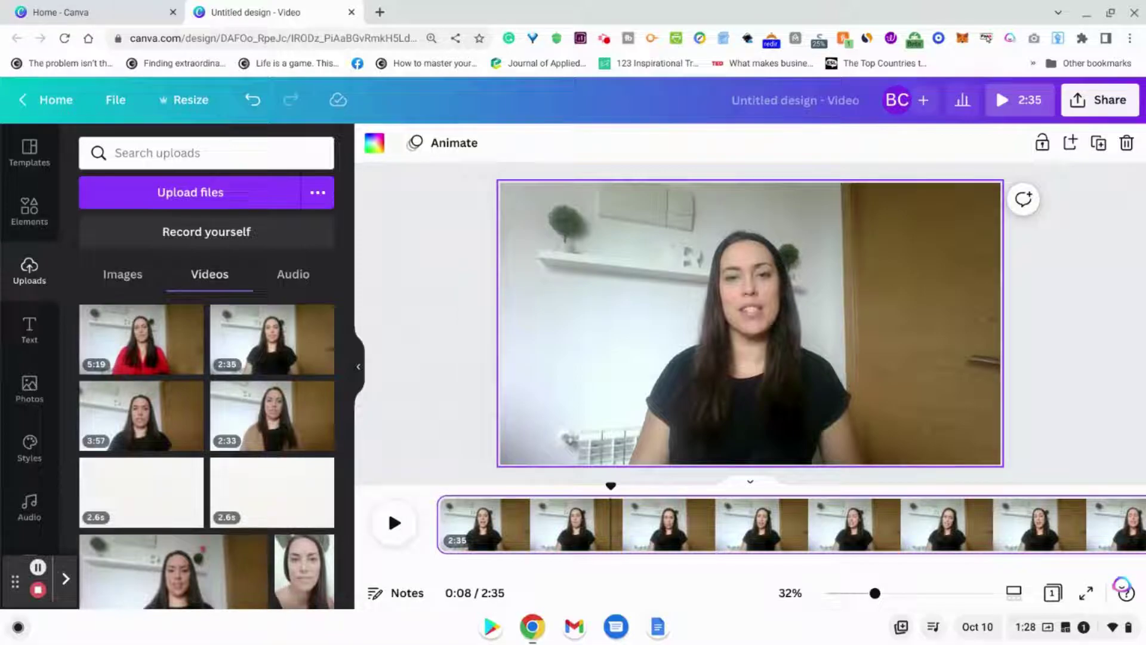
pyautogui.moveTo(59, 421); pyautogui.dragTo(67, 535)
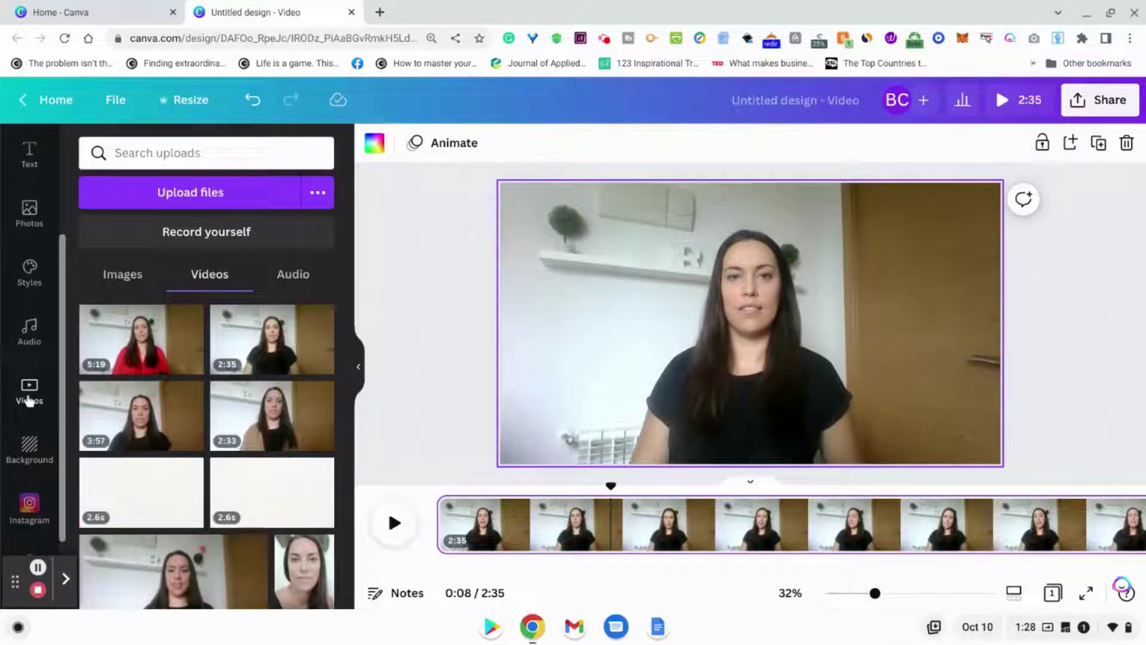
# - Search the stock video library for 'coffee' to list coffee bean and cup clips
pyautogui.click(28, 394)
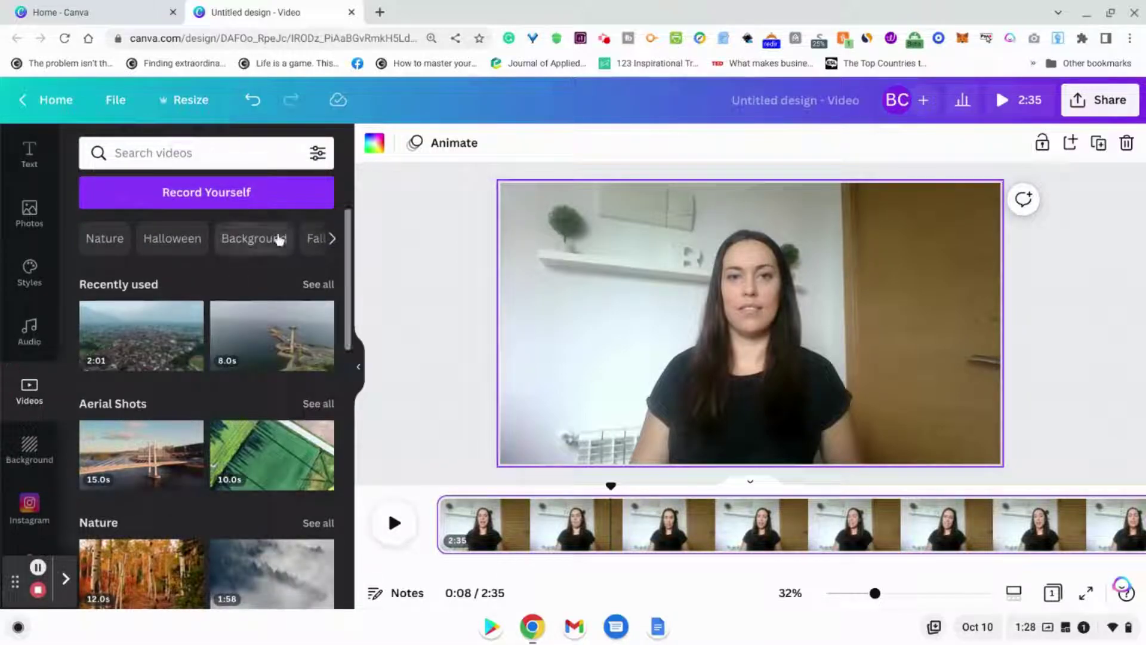
pyautogui.click(190, 158)
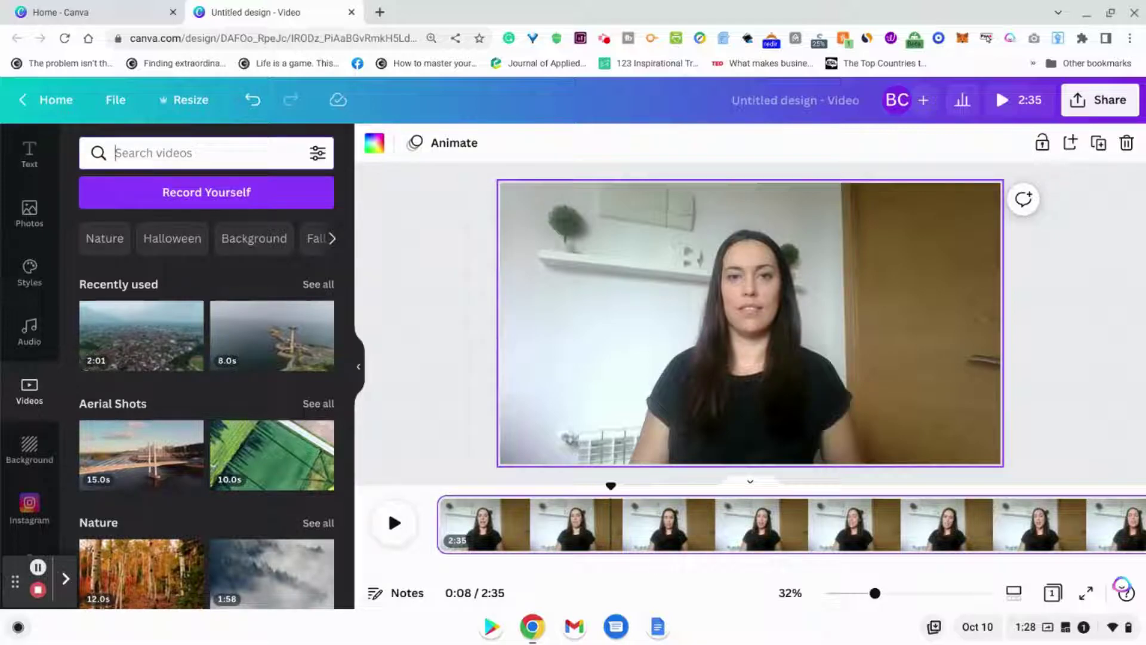
pyautogui.write('co')
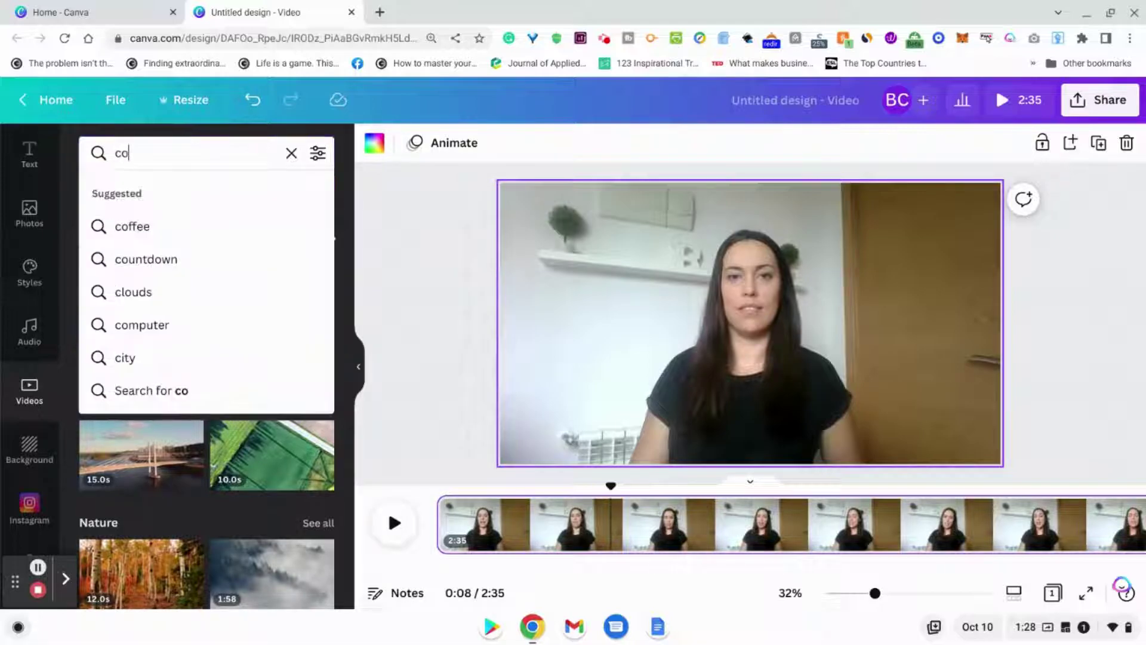
pyautogui.write('ffee')
pyautogui.press('Return')
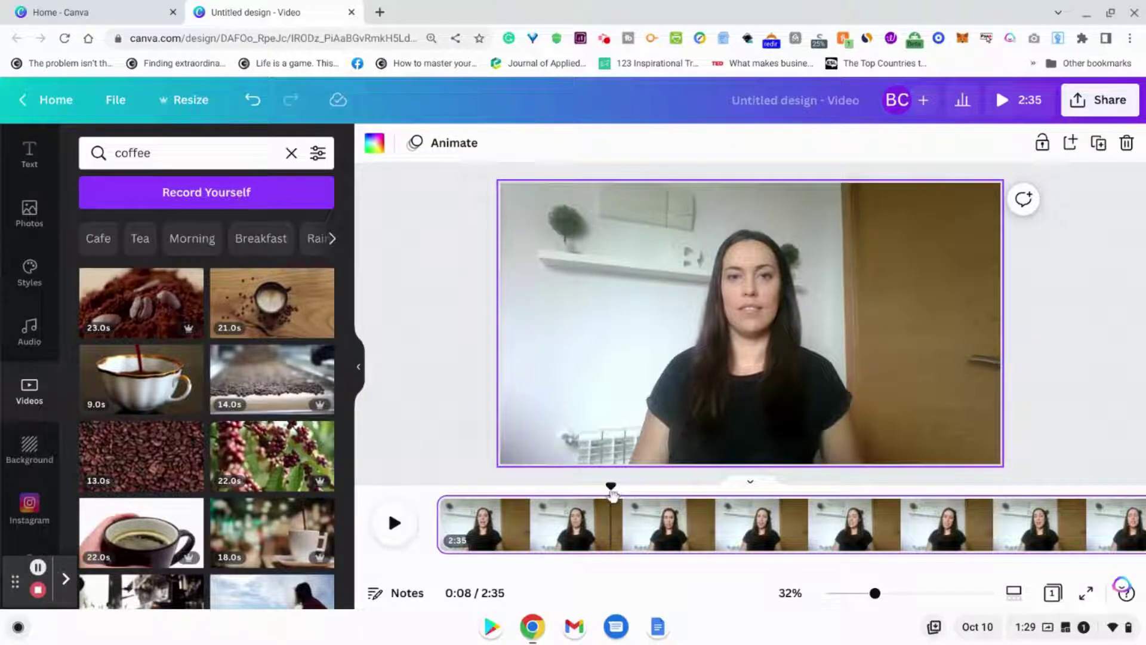
# - Split the talking-head clip at 0:08 and insert a blank 5-second page between the parts
pyautogui.rightClick(609, 491)
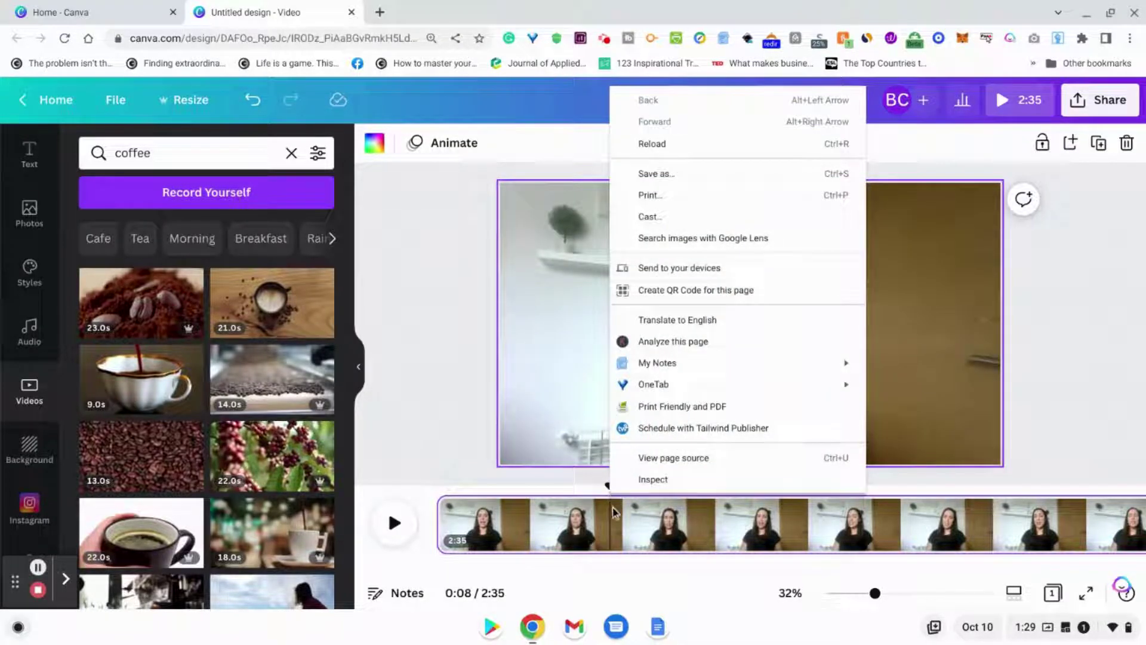
pyautogui.click(613, 512)
pyautogui.rightClick(613, 512)
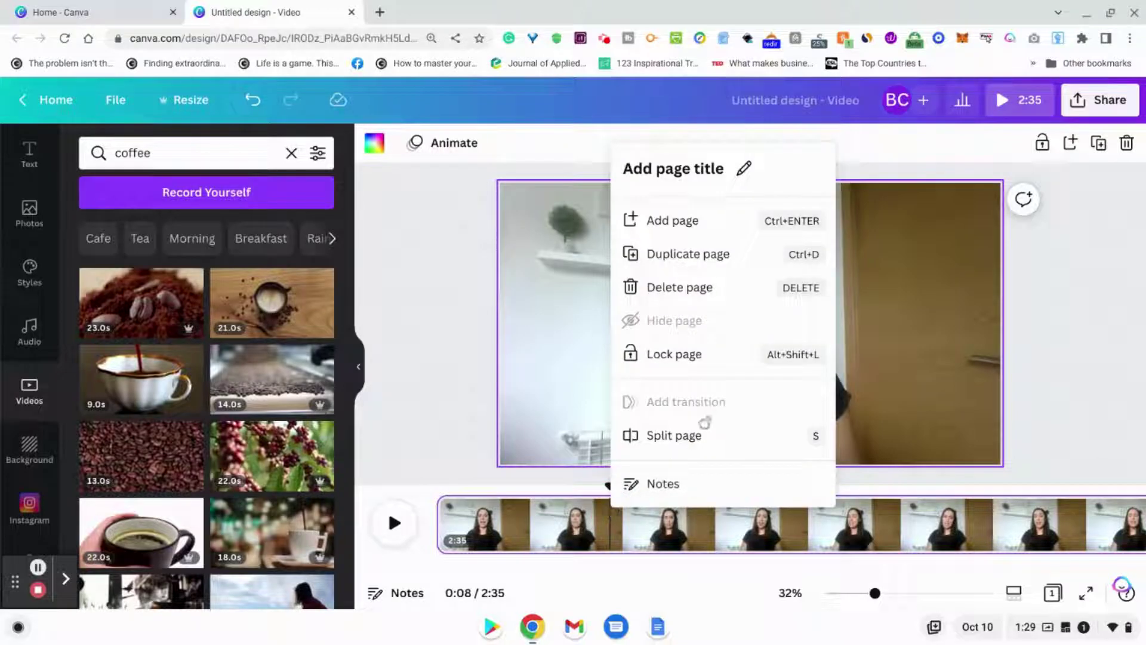
pyautogui.click(691, 443)
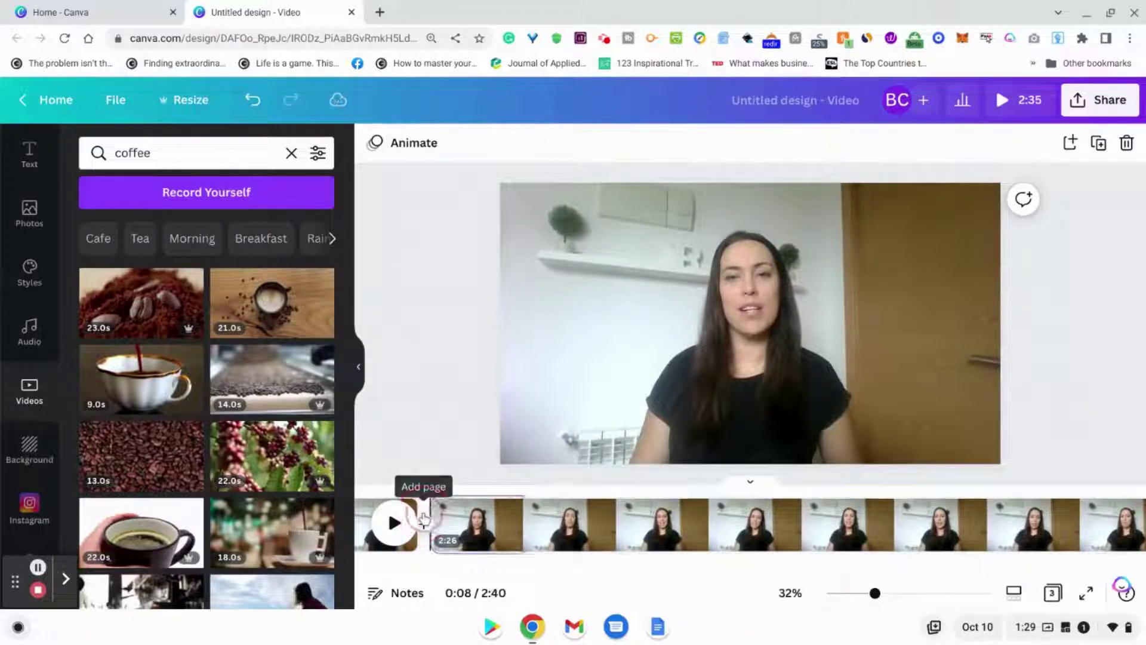
pyautogui.click(423, 517)
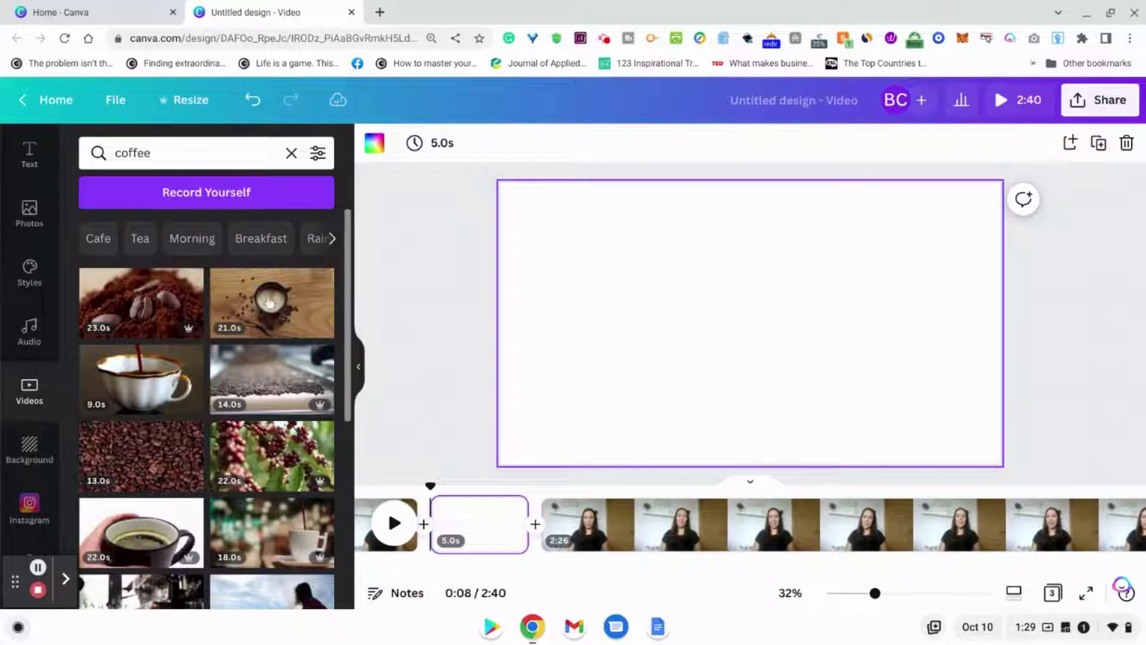
pyautogui.moveTo(271, 379)
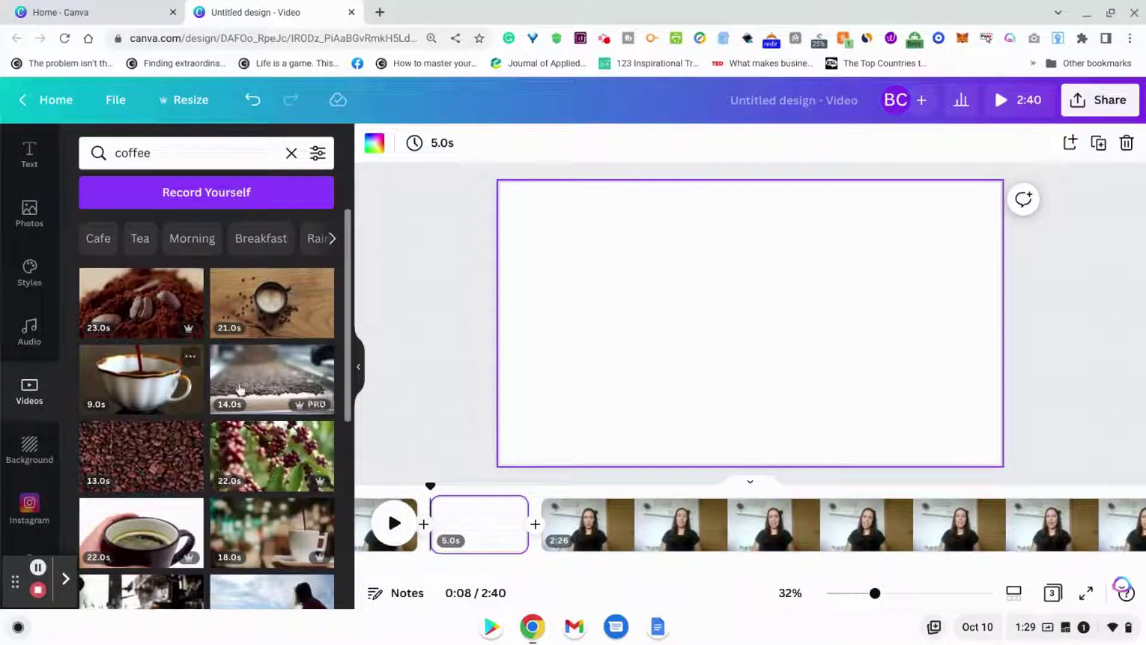
pyautogui.scroll(-2, 278, 310)
pyautogui.scroll(-2, 237, 390)
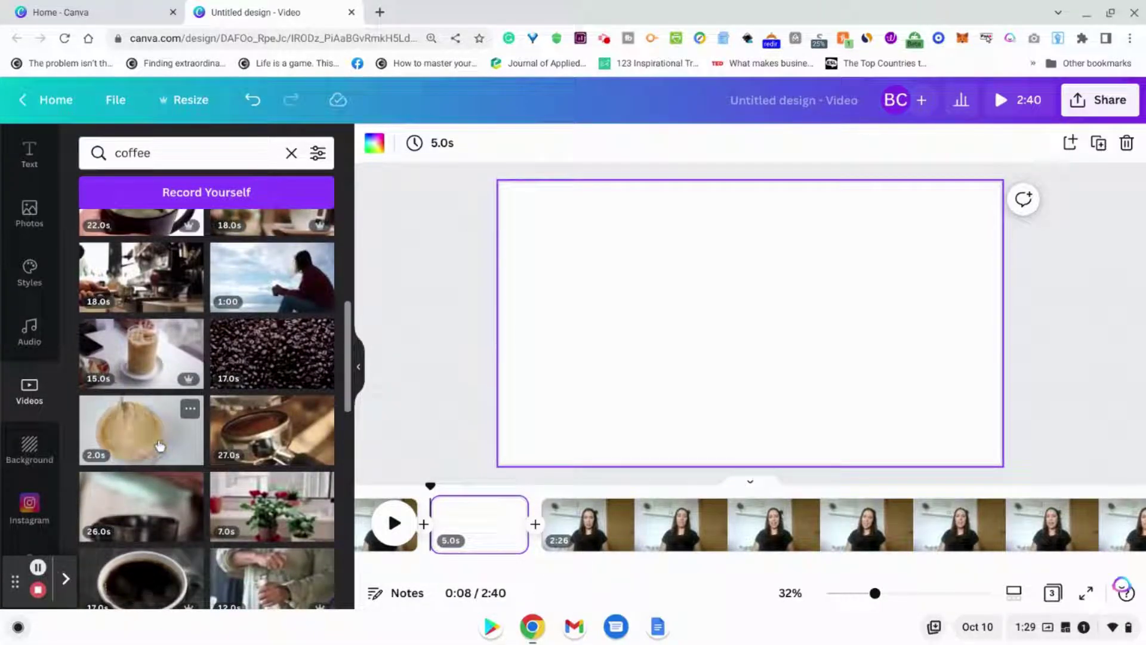
# - Drop the 2.4-second latte-stirring clip onto the blank page and preview playback
pyautogui.moveTo(157, 443); pyautogui.dragTo(206, 429)
pyautogui.moveTo(459, 350); pyautogui.dragTo(526, 352)
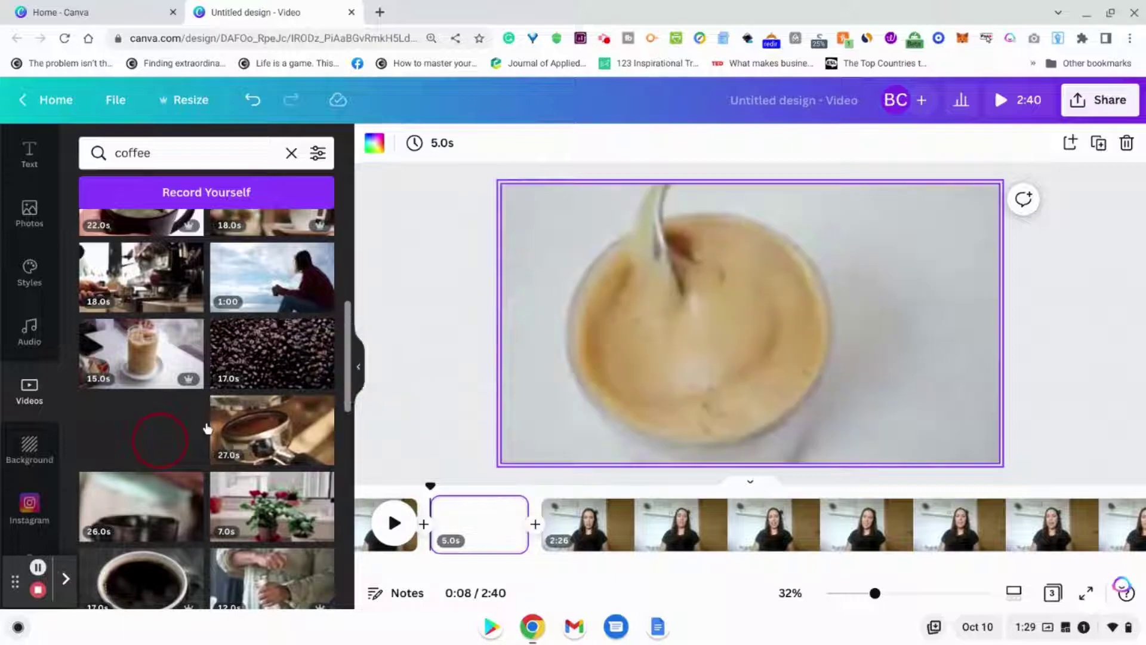
pyautogui.moveTo(206, 428); pyautogui.dragTo(517, 372)
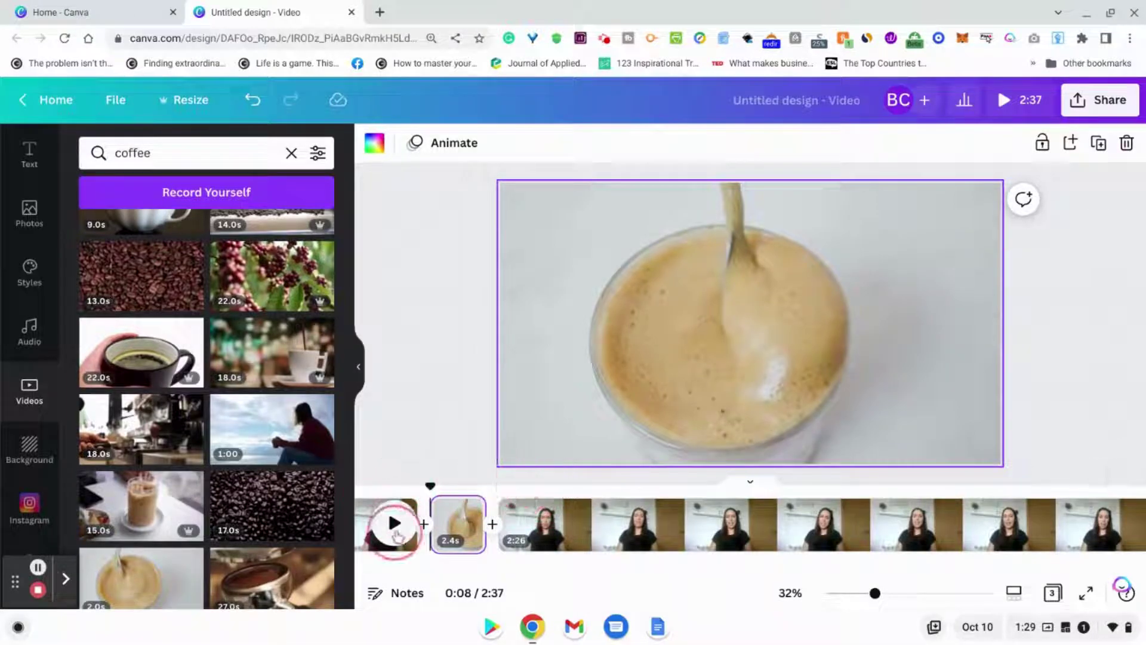
pyautogui.click(399, 532)
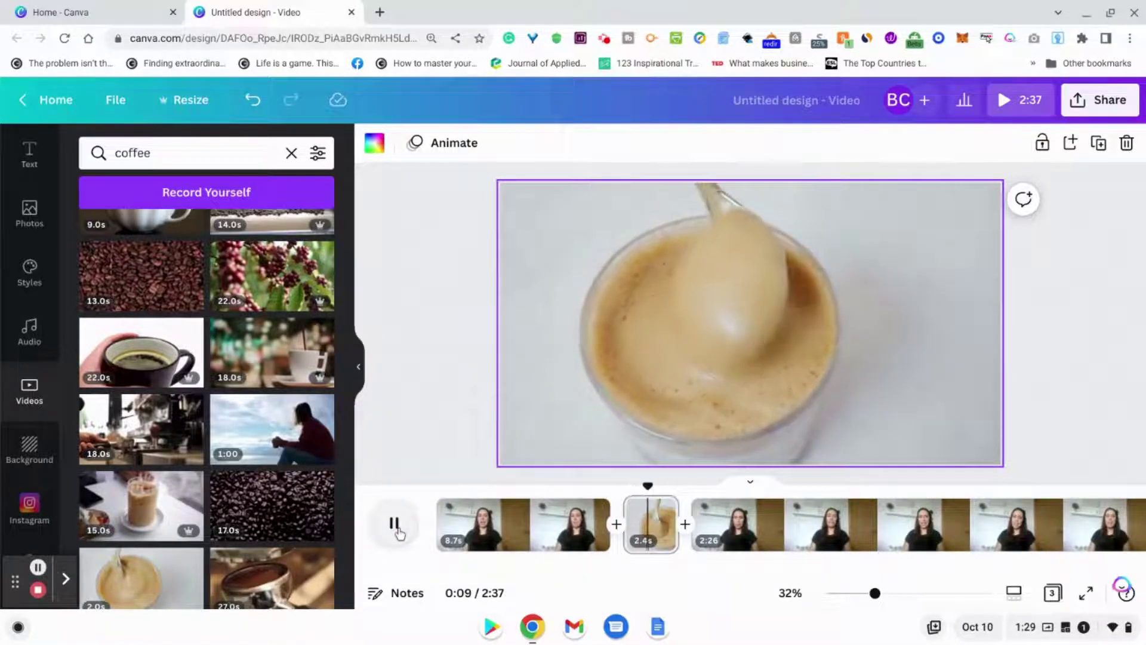
pyautogui.click(399, 532)
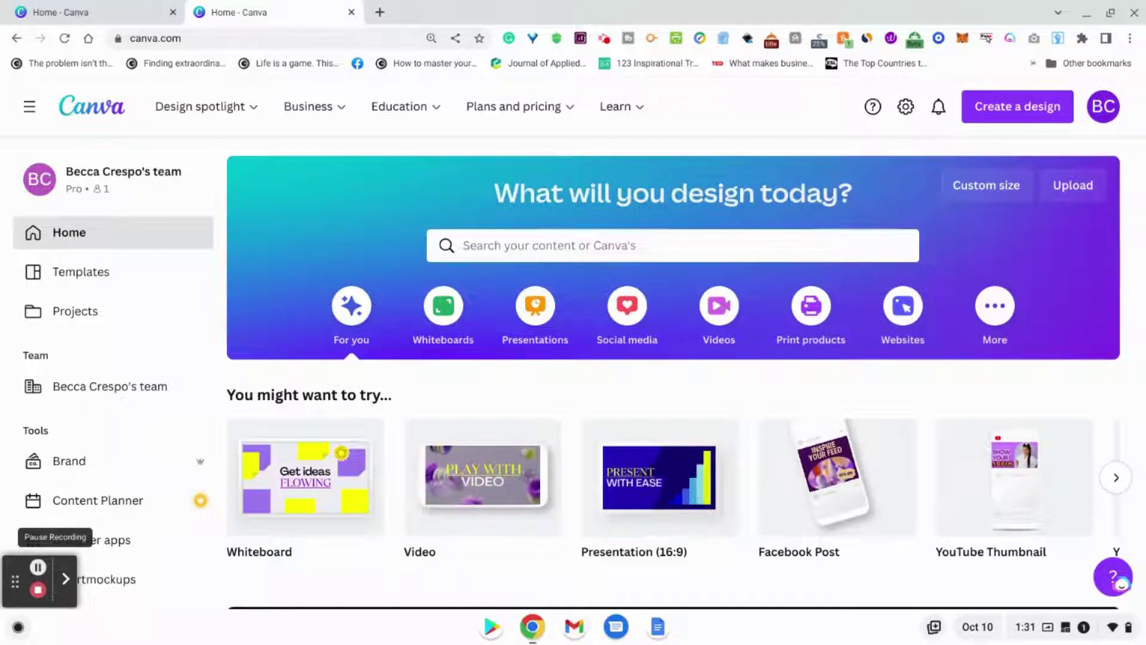
# - Start a blank video, add the Journal Chapter One.m4a voiceover, and stretch the page to 13.5 s
pyautogui.moveTo(483, 478)
pyautogui.click(467, 493)
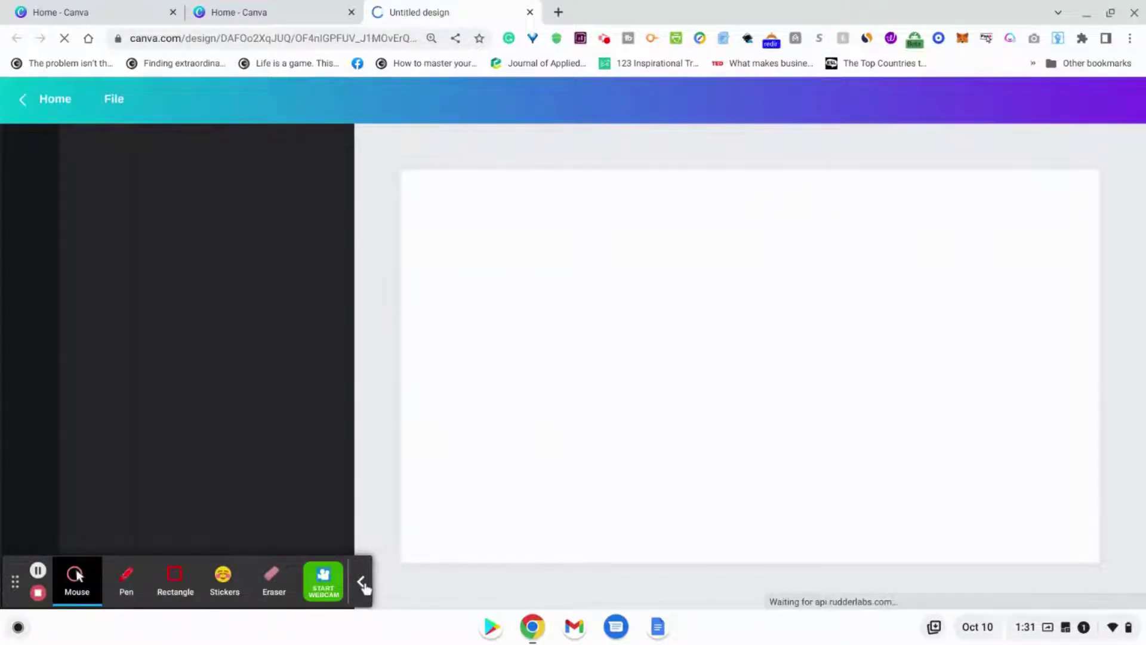
pyautogui.click(363, 584)
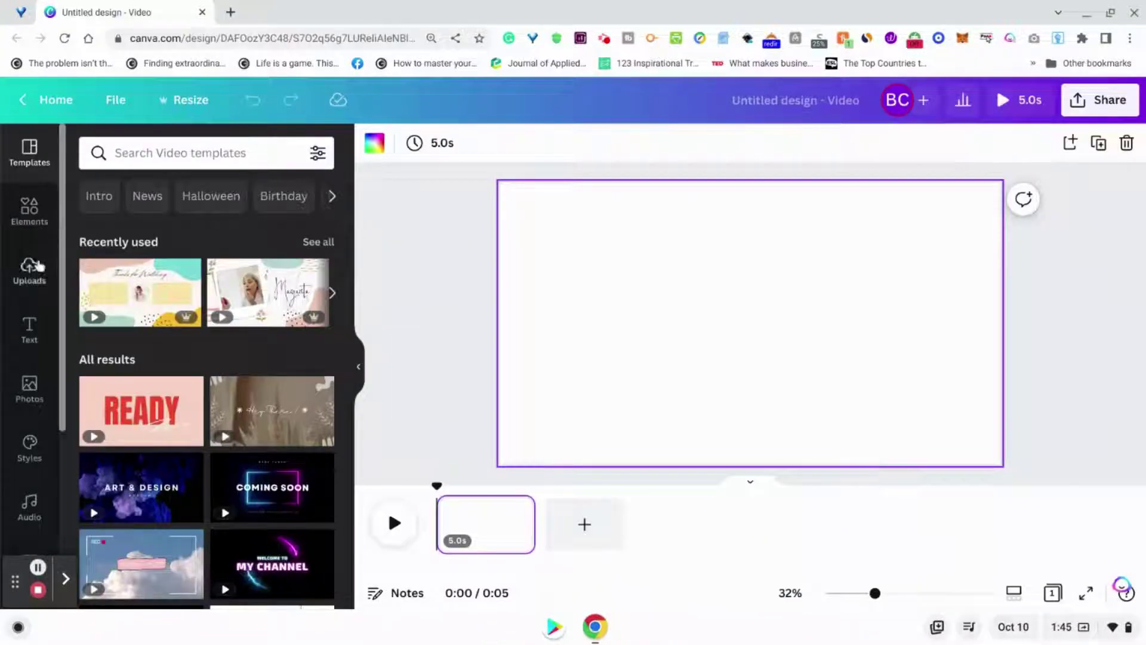
pyautogui.click(29, 268)
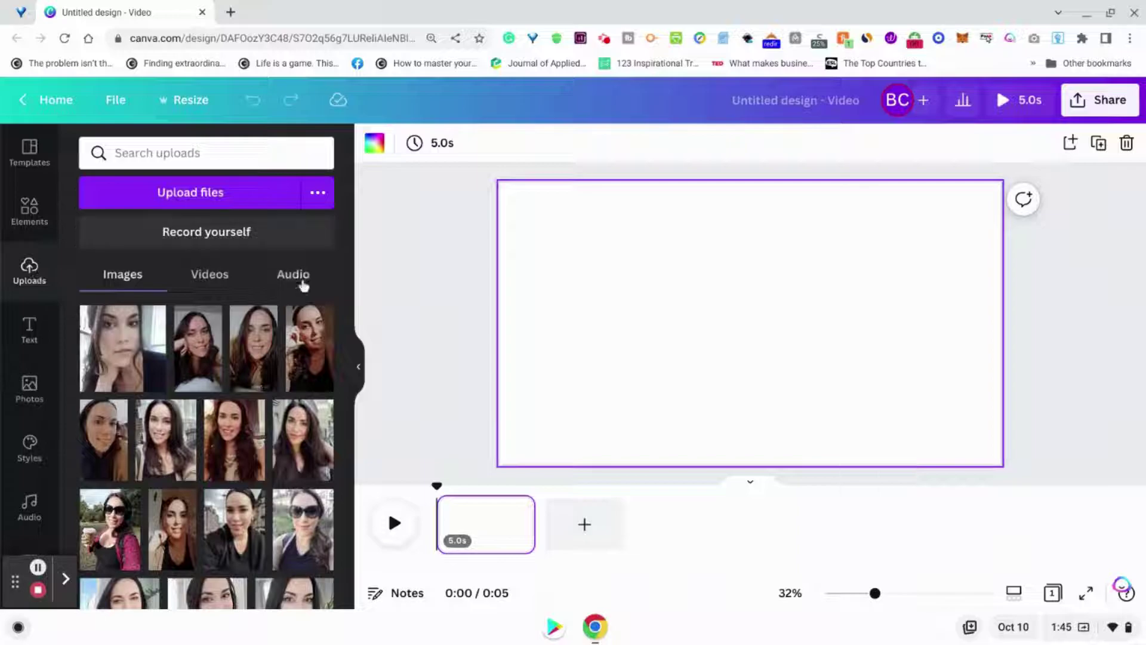
pyautogui.click(302, 279)
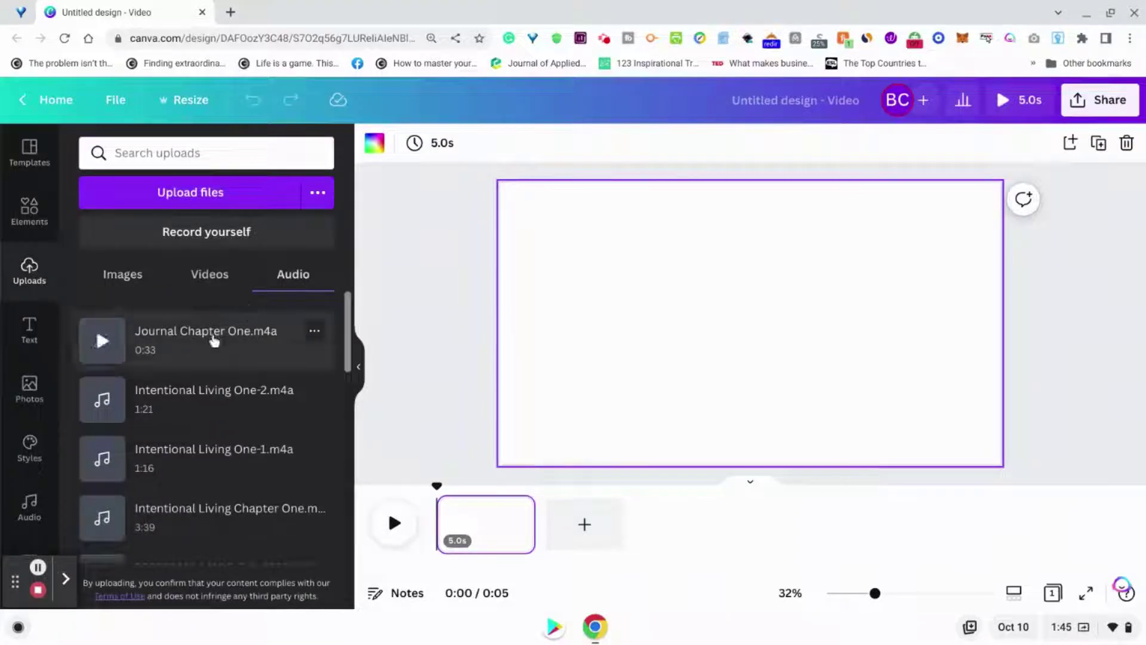
pyautogui.moveTo(212, 340); pyautogui.dragTo(446, 536)
pyautogui.click(499, 508)
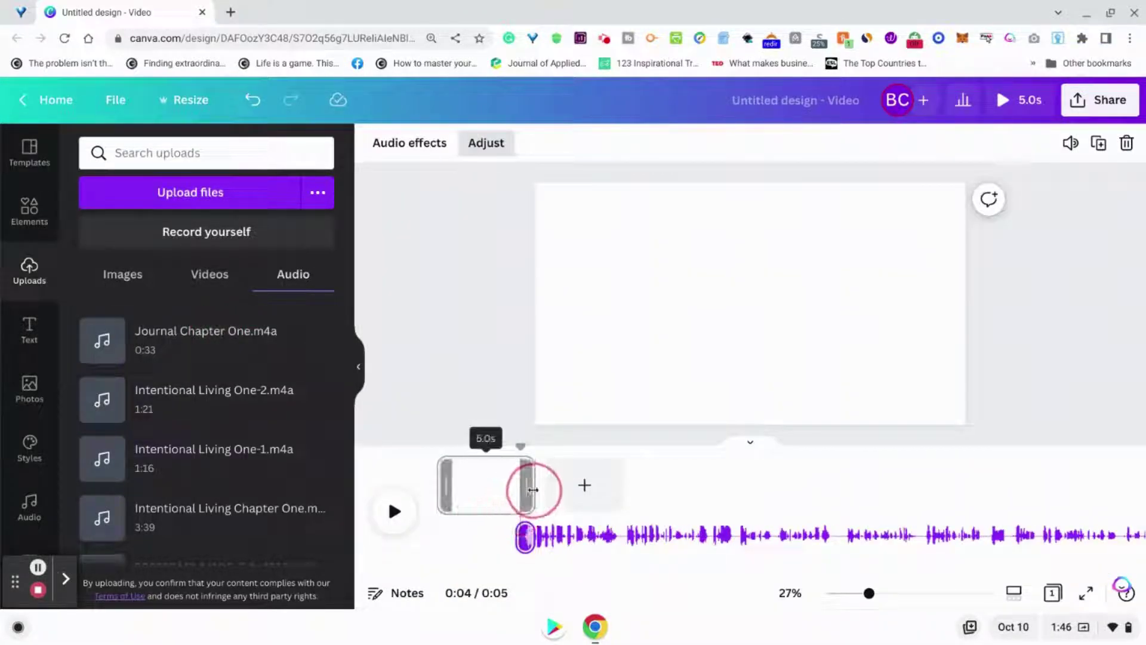
pyautogui.moveTo(535, 486); pyautogui.dragTo(703, 498)
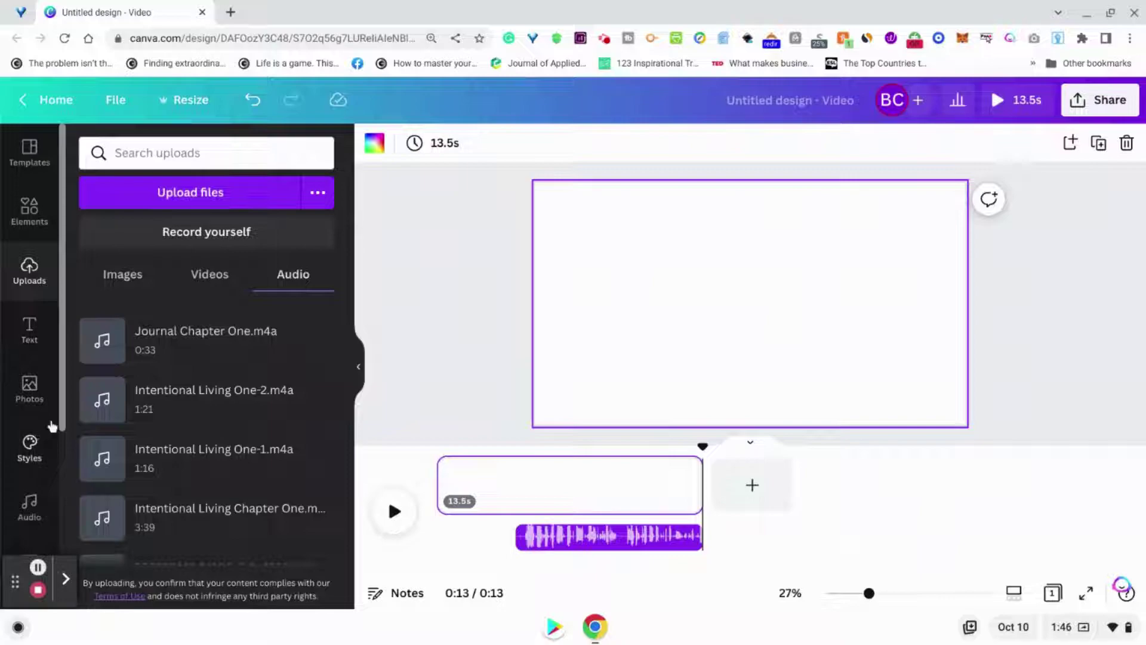
pyautogui.scroll(-2, 65, 425)
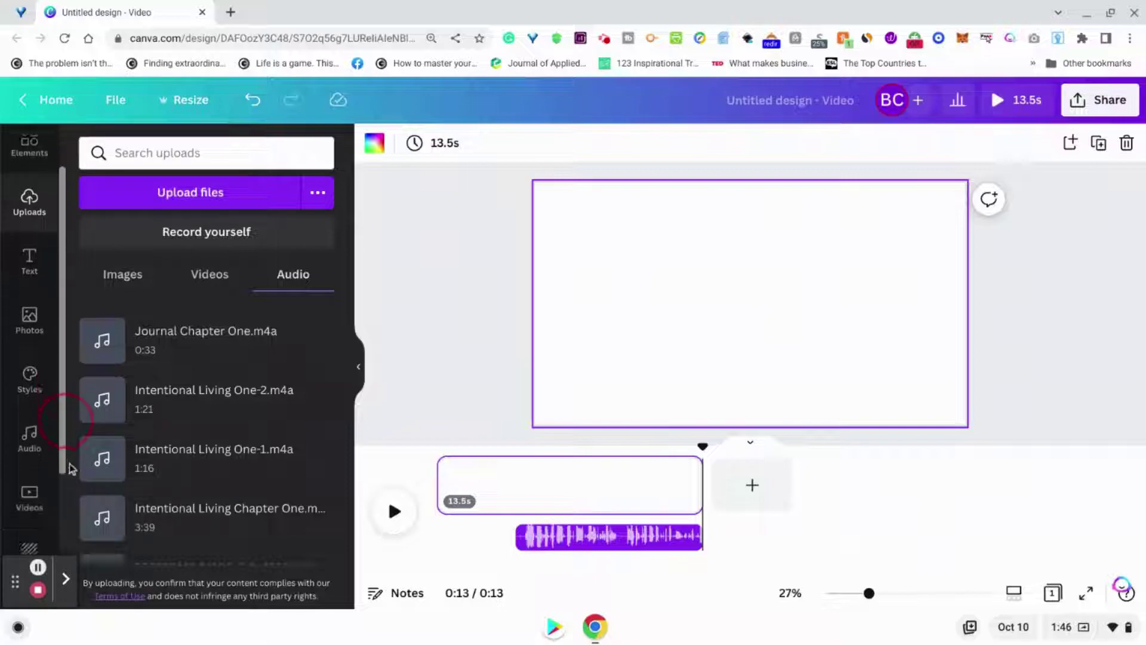
pyautogui.scroll(-1, 39, 466)
# - Fill the page with the 17.7-second notebook-writing clip from Recently used
pyautogui.click(40, 477)
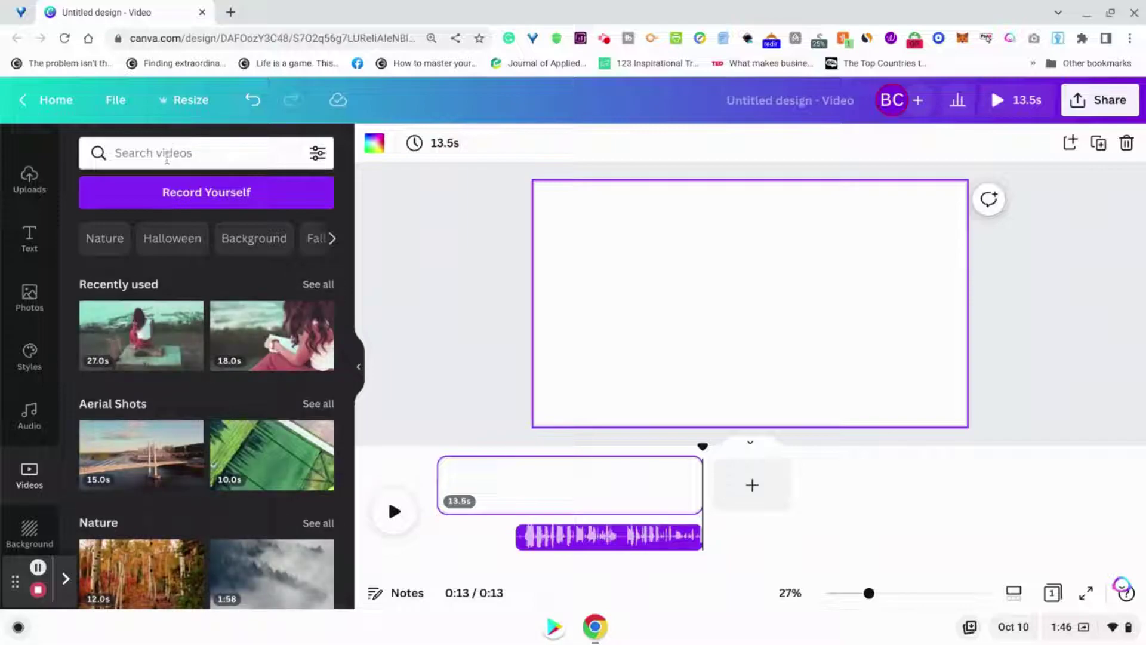
pyautogui.moveTo(271, 335)
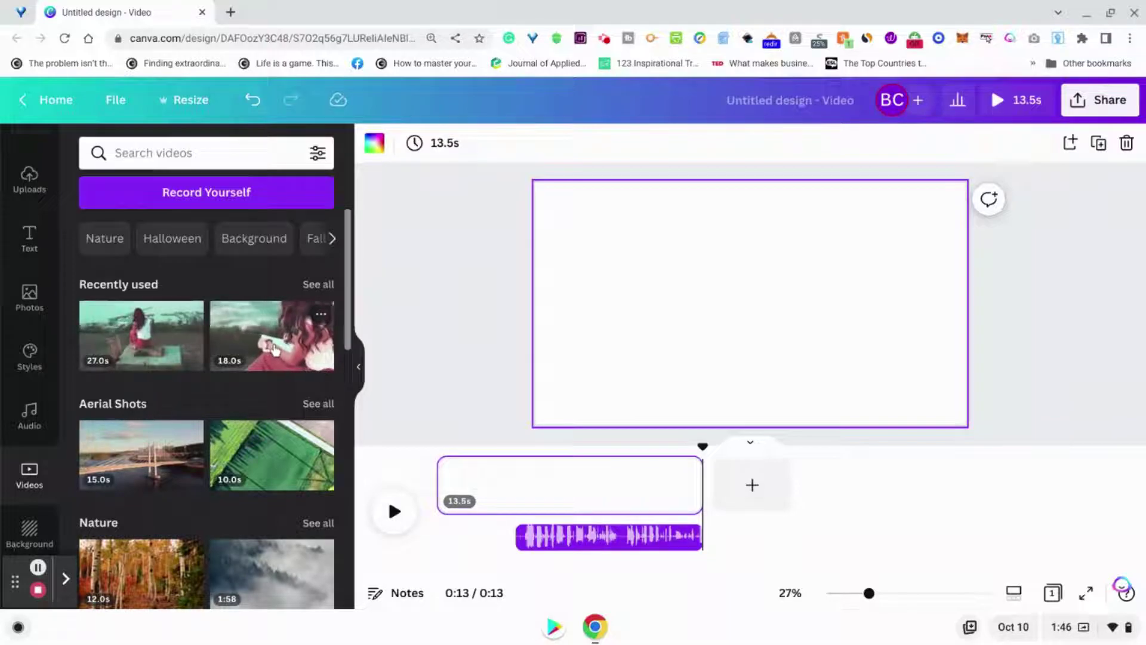
pyautogui.moveTo(275, 349)
pyautogui.mouseDown()
pyautogui.moveTo(291, 345)
pyautogui.moveTo(548, 502)
pyautogui.mouseUp()
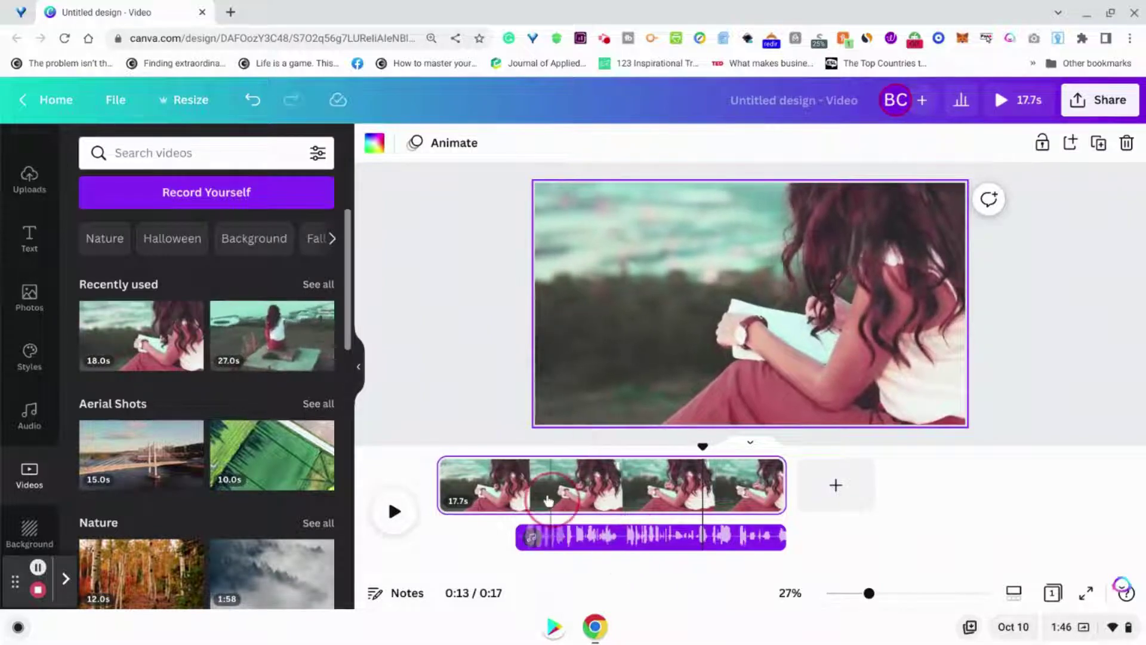
pyautogui.click(707, 450)
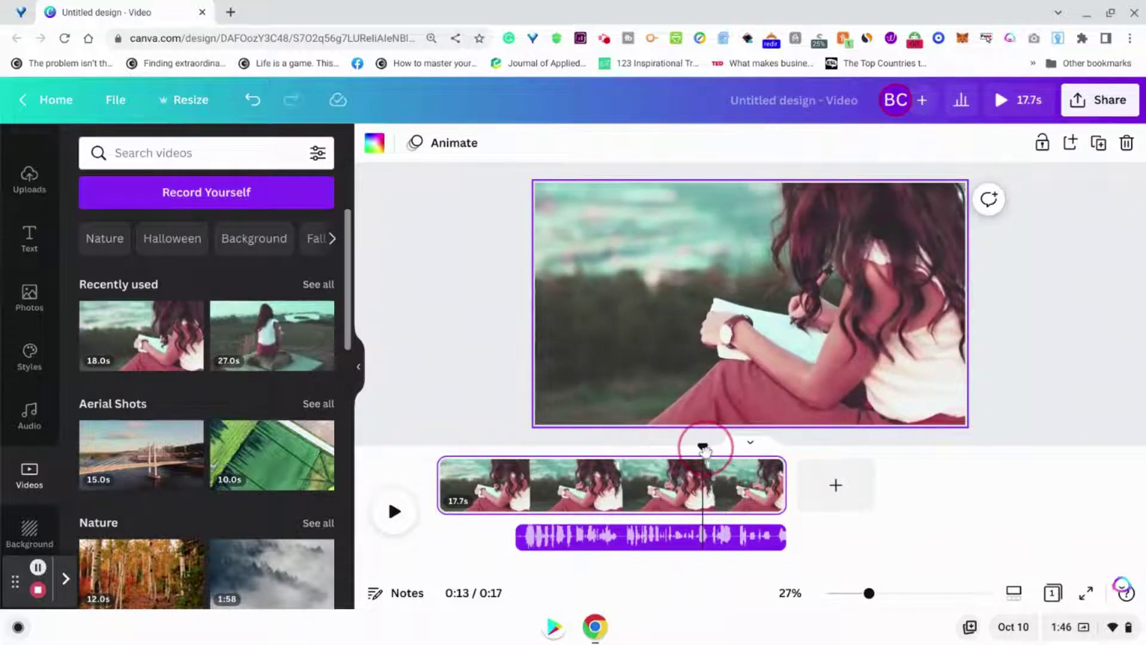
pyautogui.moveTo(142, 337)
pyautogui.click(279, 341)
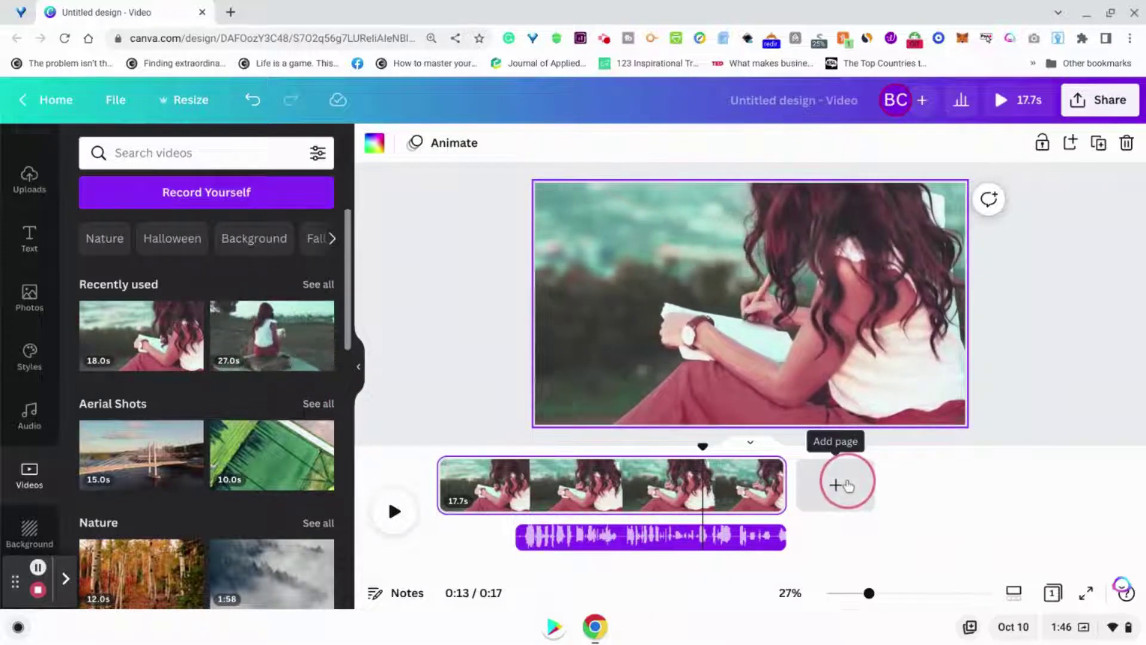
# - Add a page after the first clip and drop the stone-ledge journaling clip onto it
pyautogui.click(847, 485)
pyautogui.moveTo(297, 343); pyautogui.dragTo(430, 339)
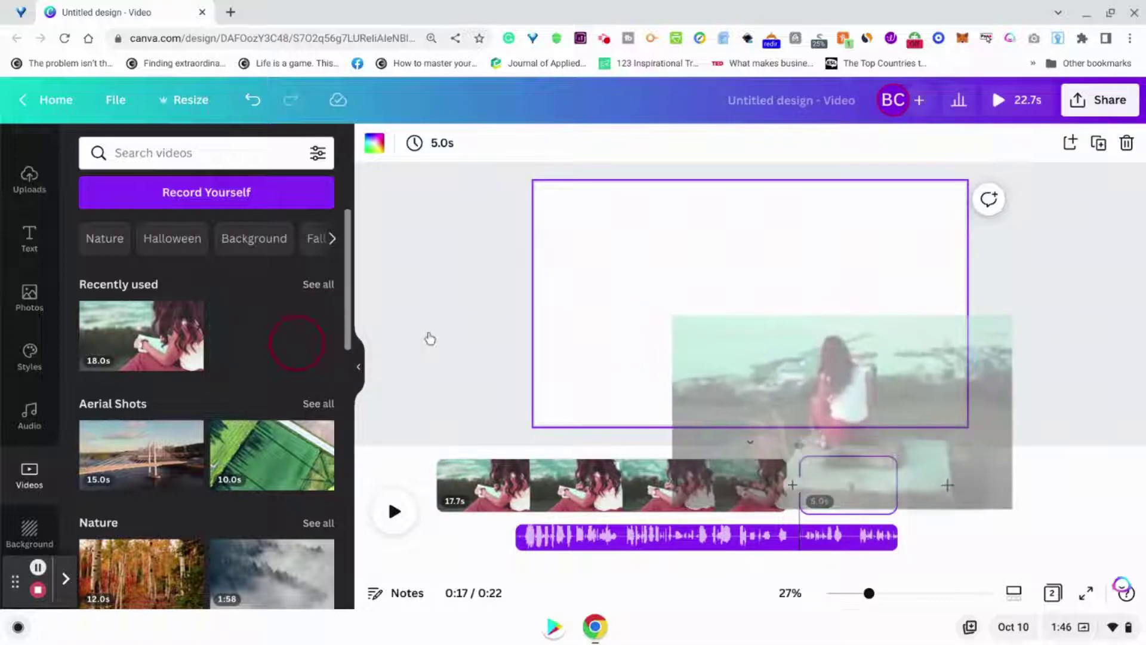